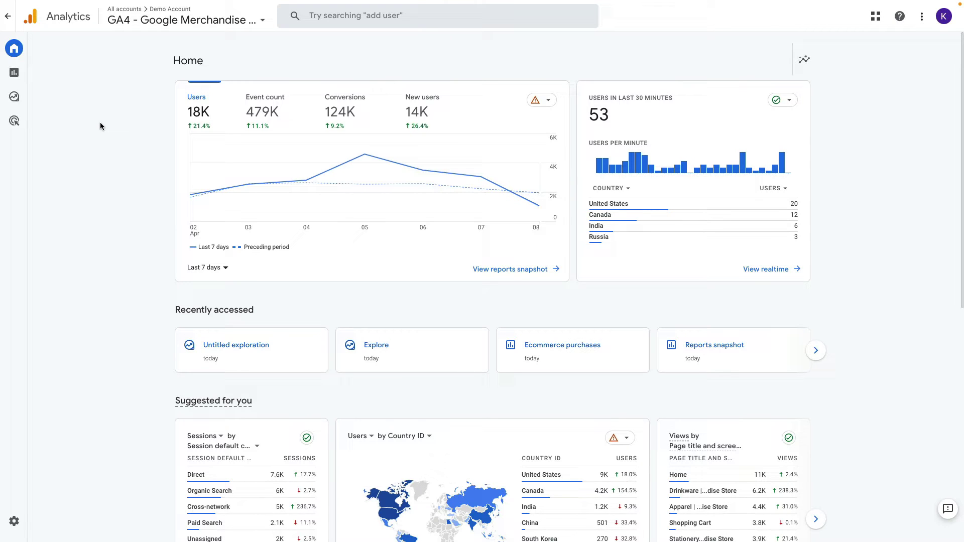
Step: Open the Monetization Ecommerce purchases report and scroll down to its item-name table
mouse_move(23, 85)
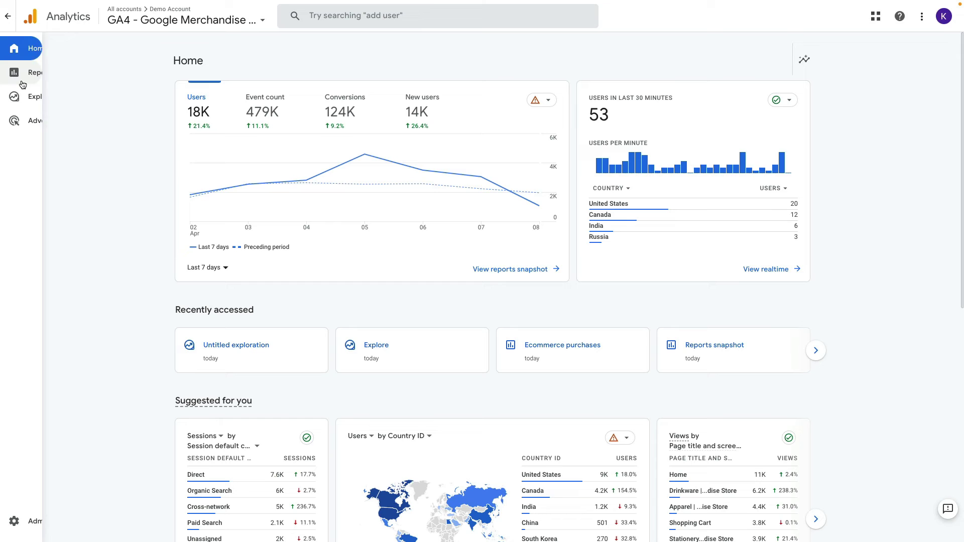
click(28, 80)
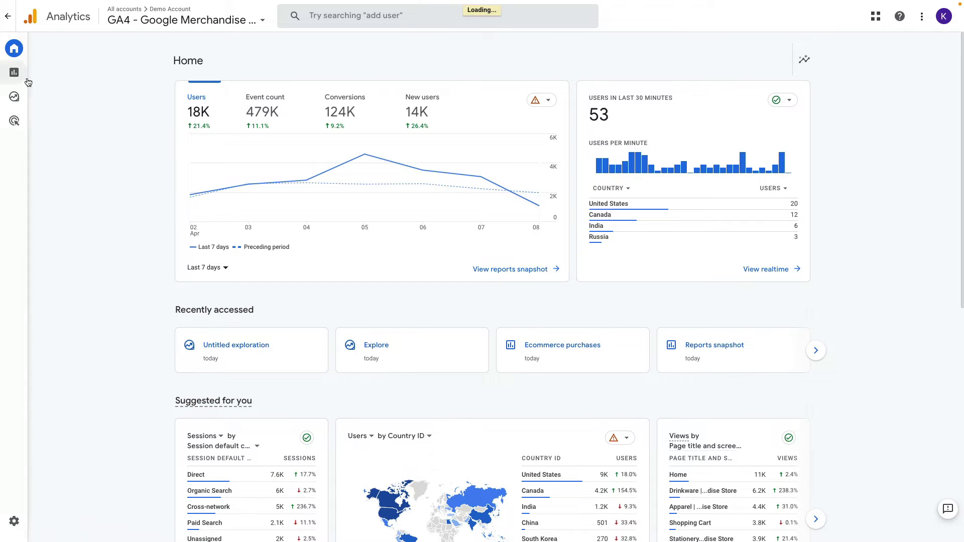
click(78, 142)
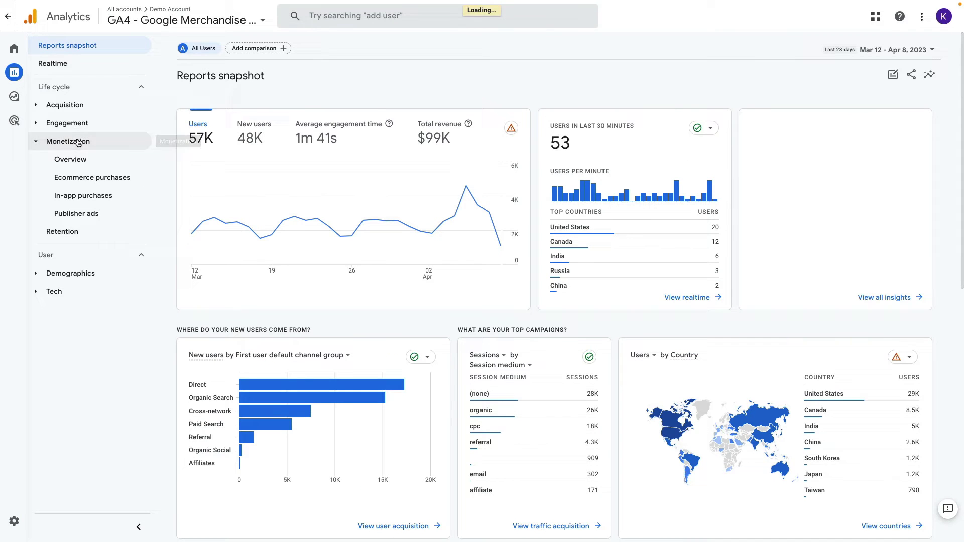
click(92, 179)
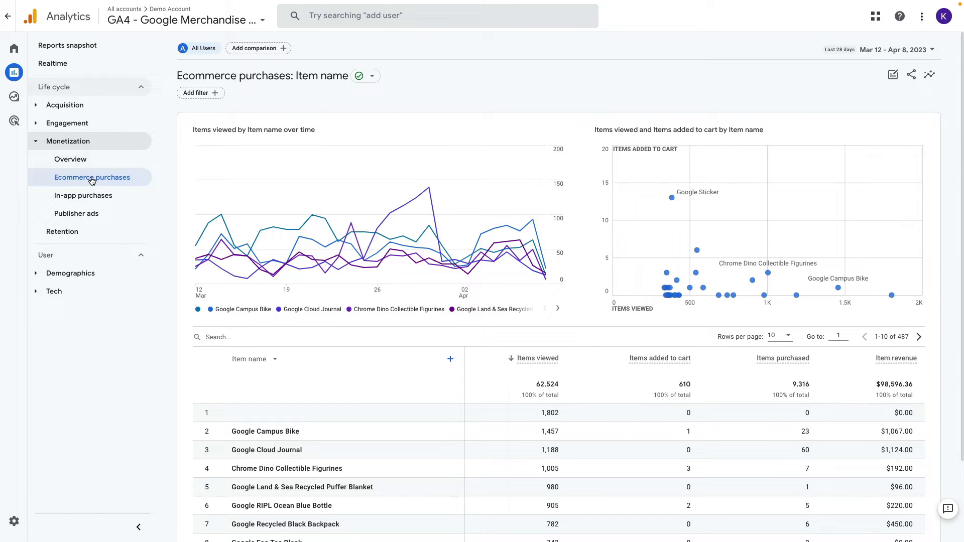
scroll(397, 301, down, 2)
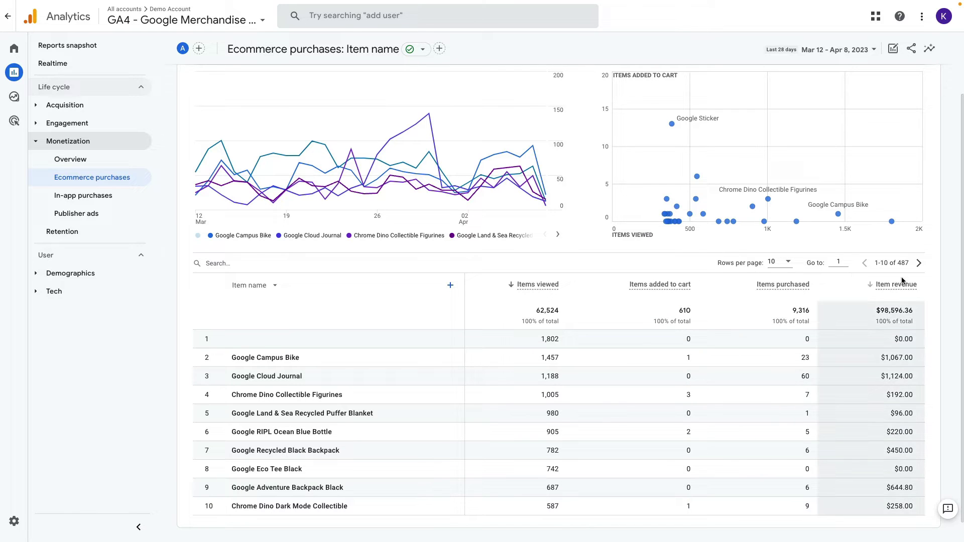
click(786, 265)
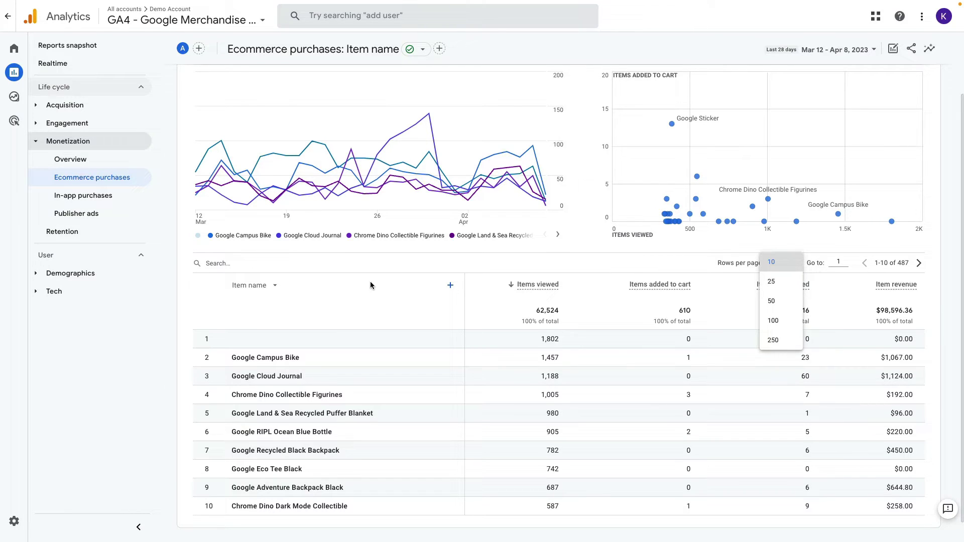
click(339, 287)
click(287, 261)
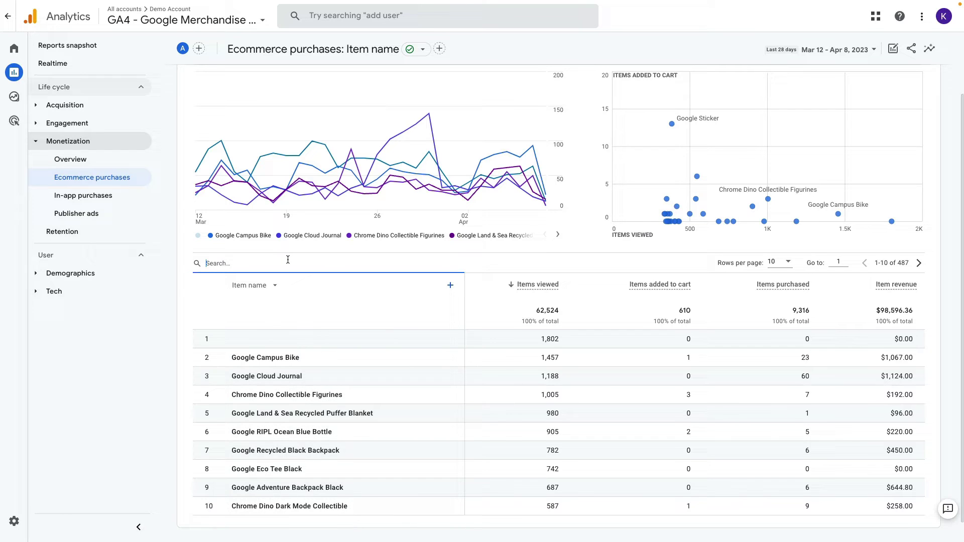
click(274, 287)
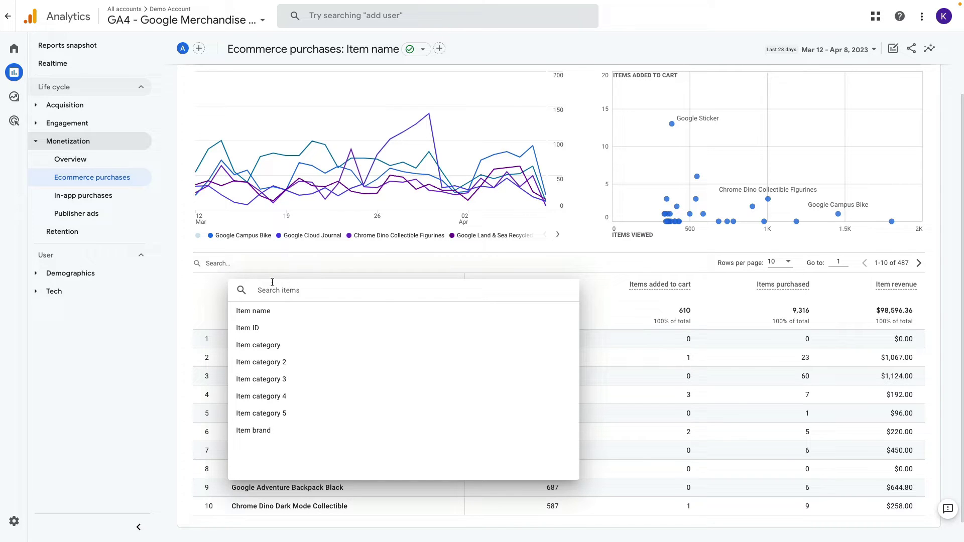
click(265, 314)
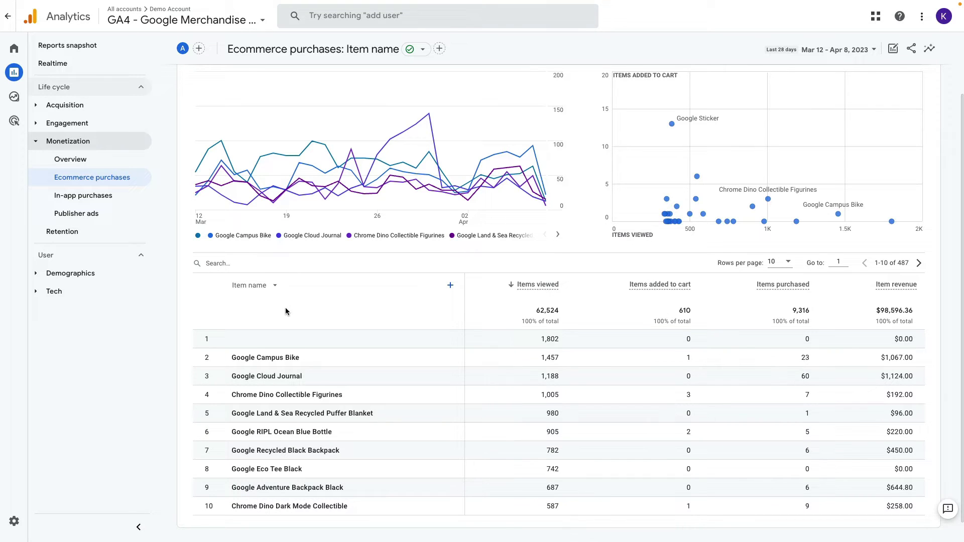
click(450, 287)
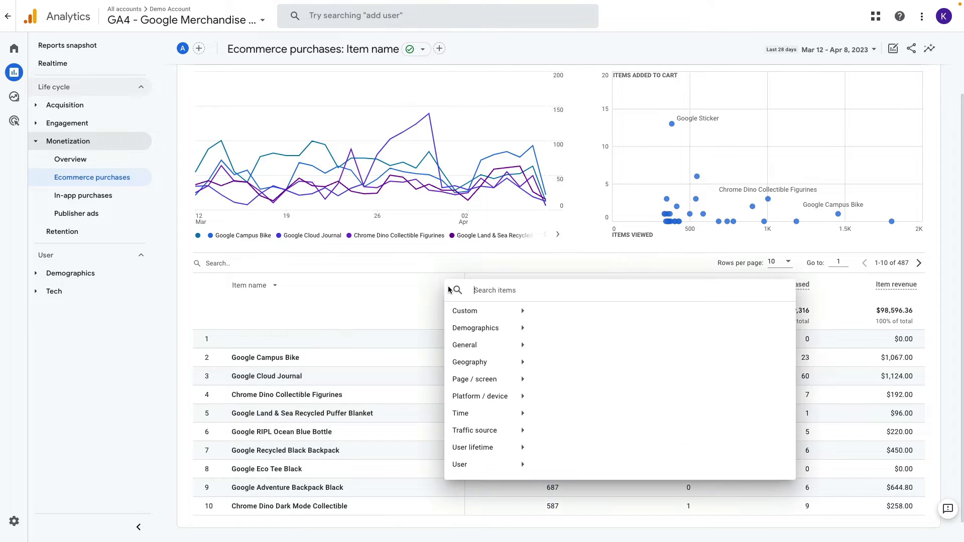
key(Escape)
scroll(511, 315, up, 3)
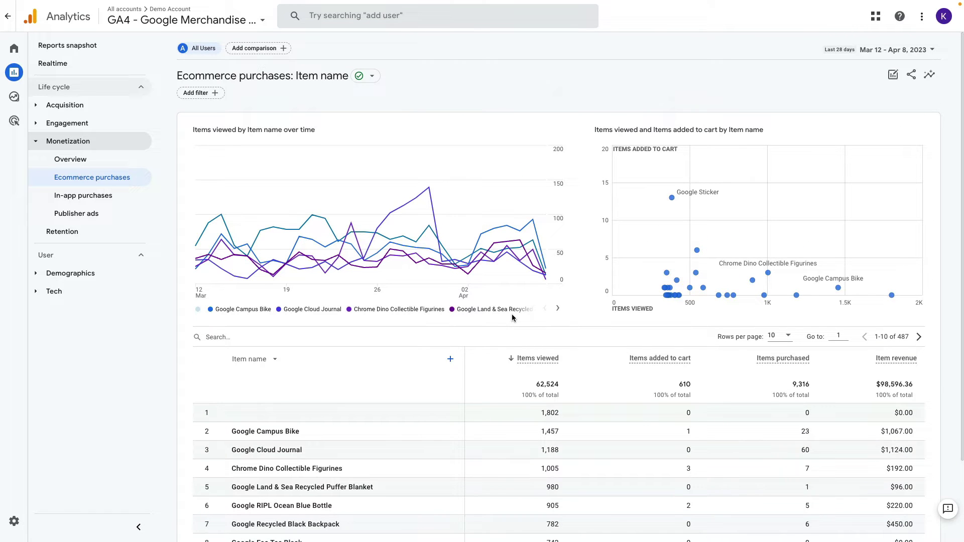
mouse_move(467, 280)
click(202, 93)
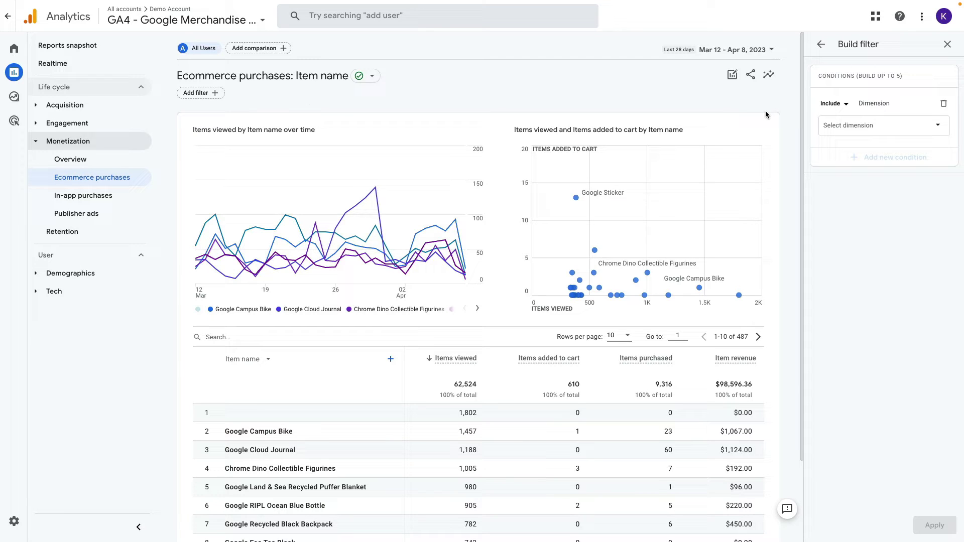
click(867, 129)
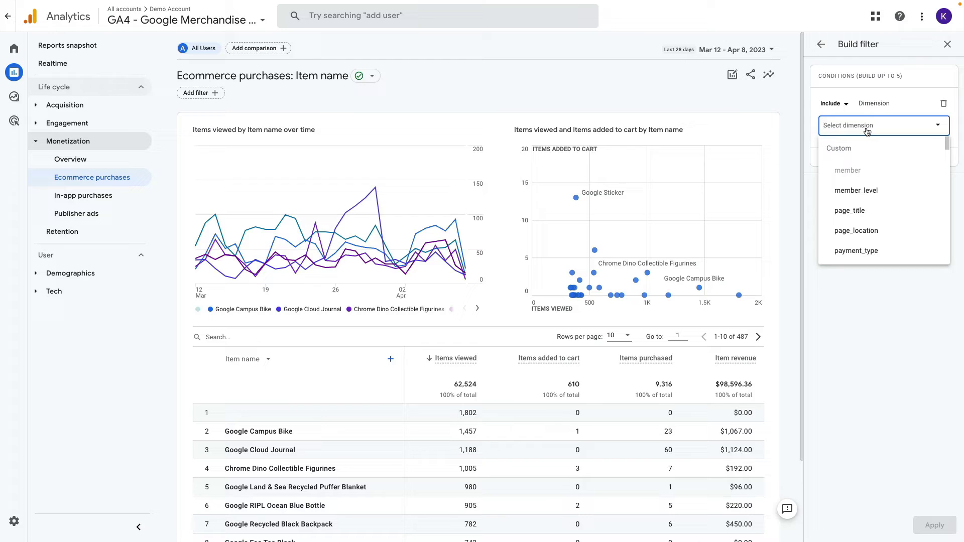
text(device)
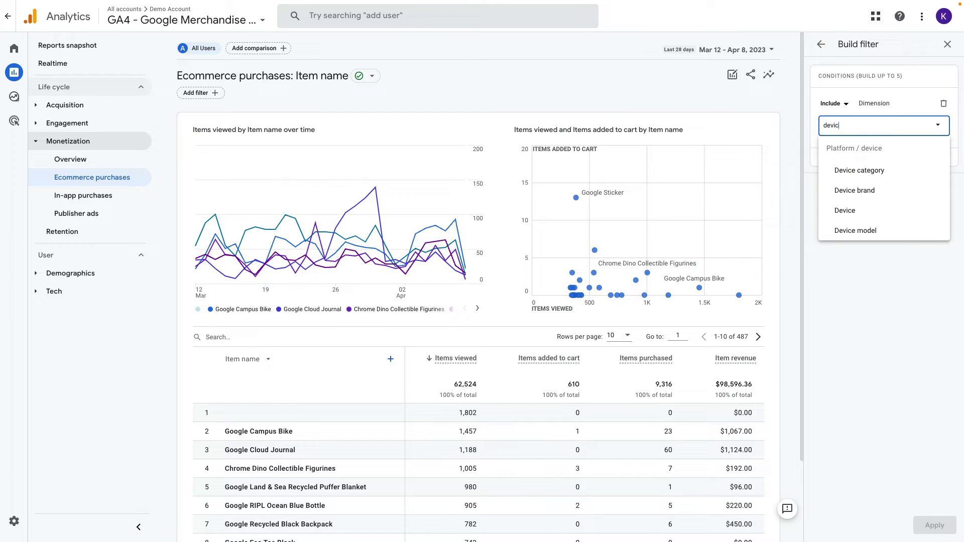
click(883, 171)
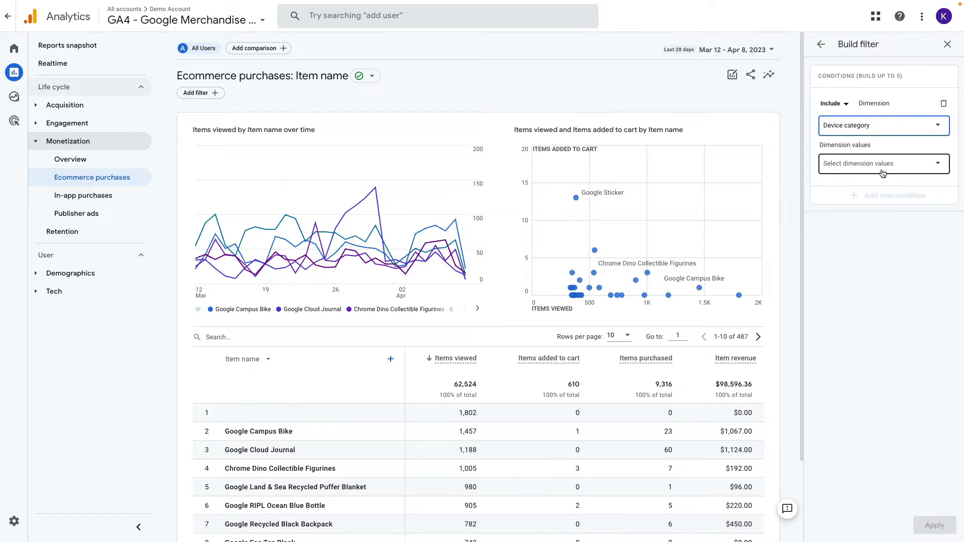
click(883, 166)
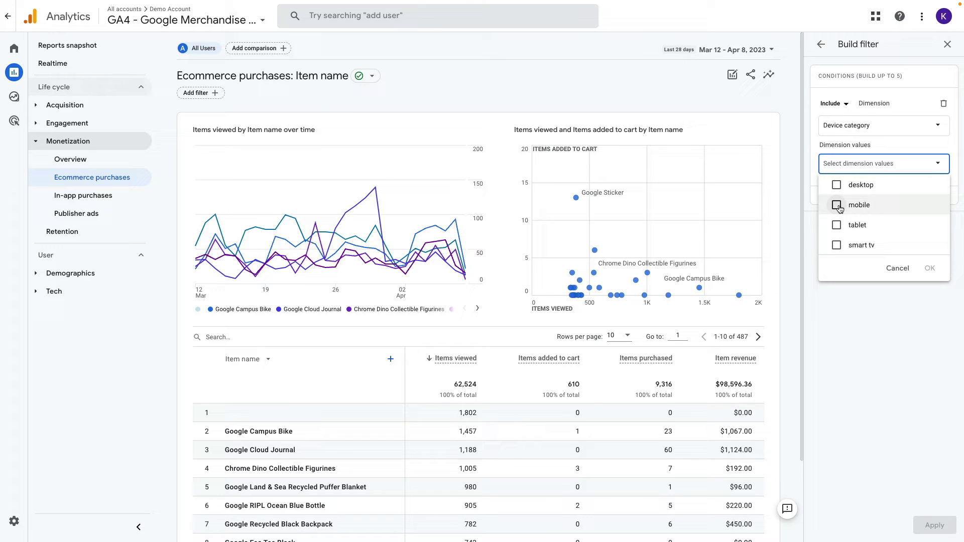
click(837, 206)
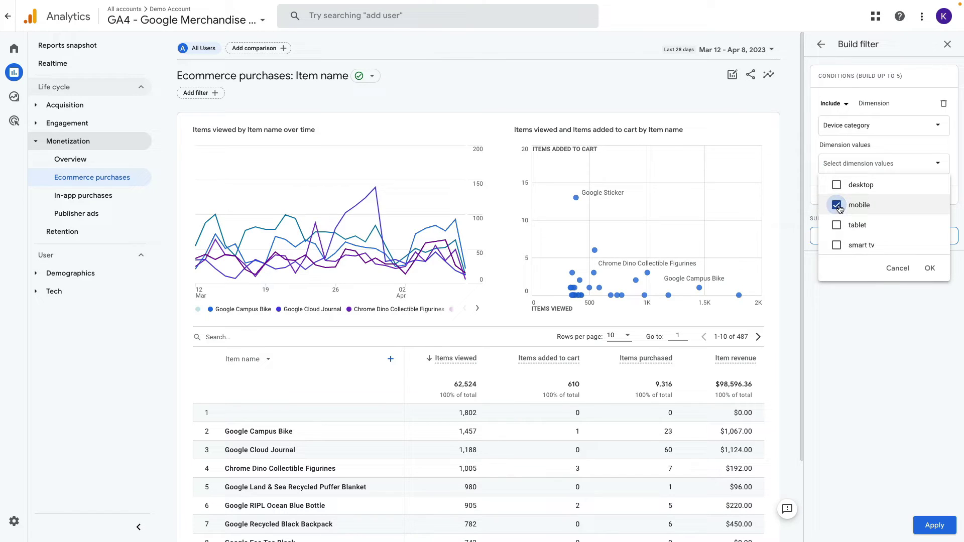
click(937, 275)
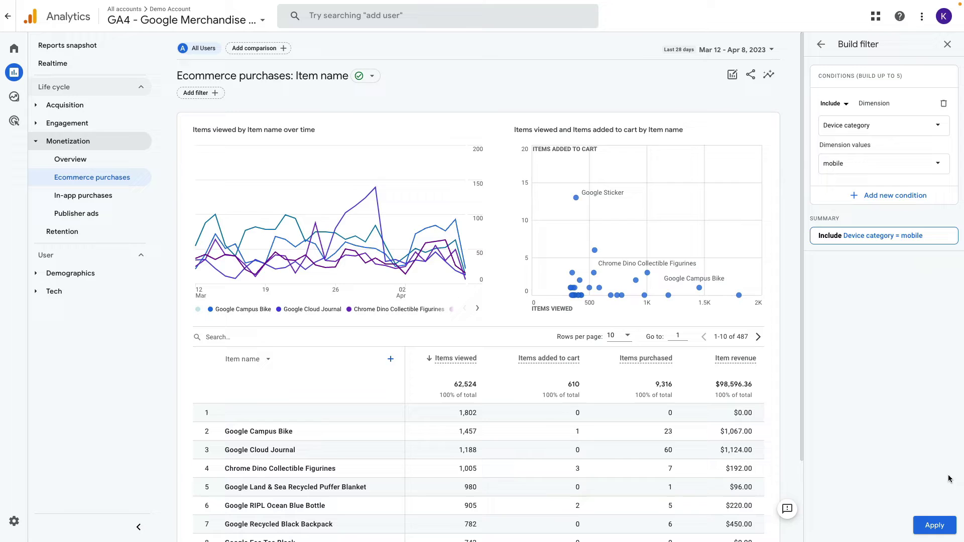
click(934, 525)
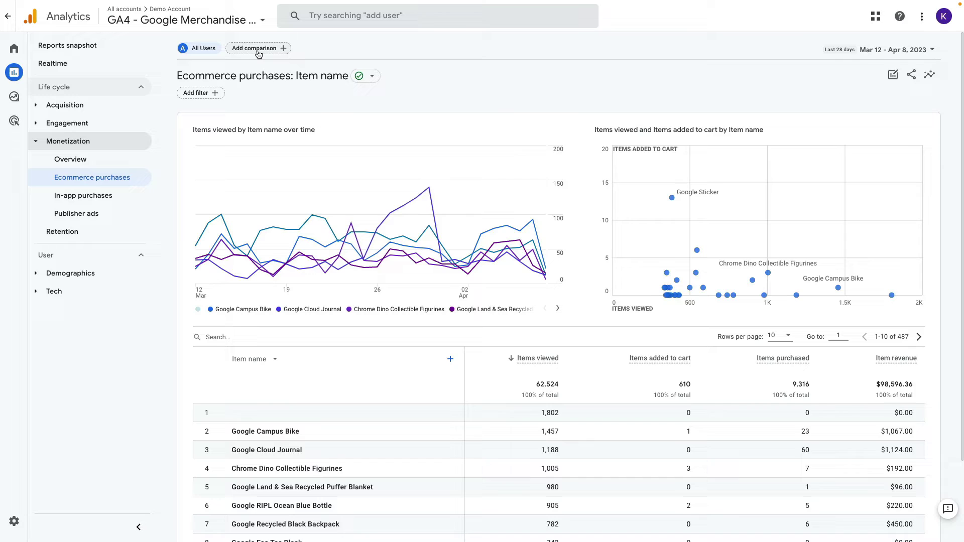
Step: Add a comparison for Device category = mobile
click(257, 48)
click(858, 128)
text(devic)
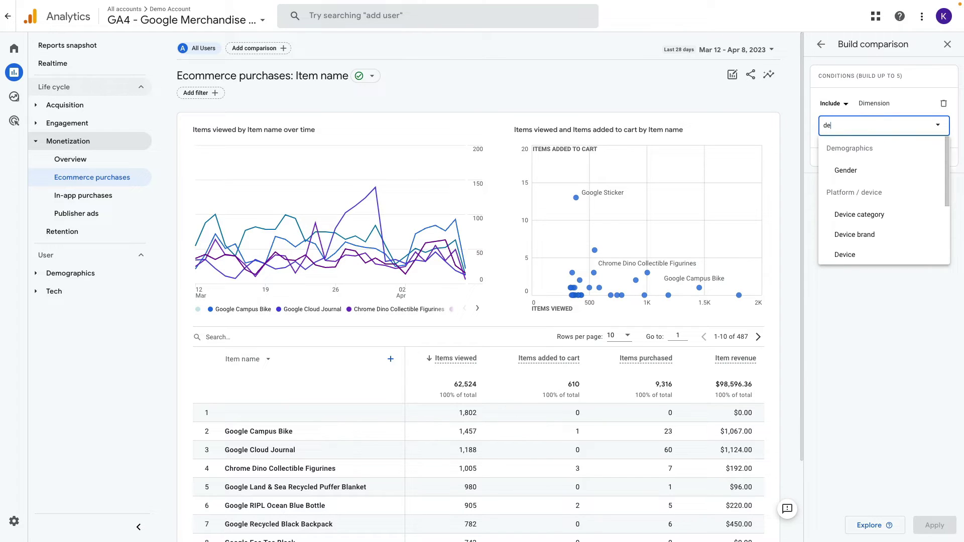
click(853, 148)
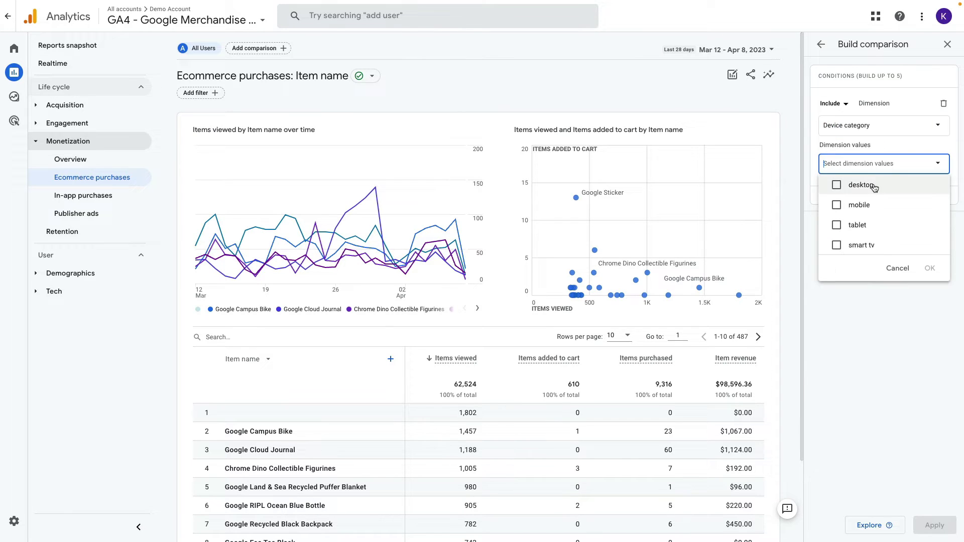
click(836, 205)
click(934, 527)
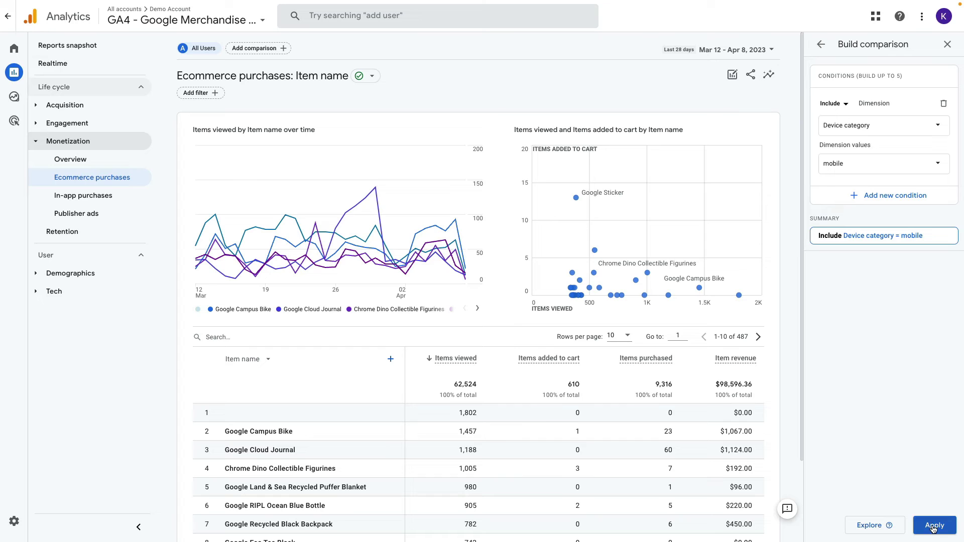
click(933, 527)
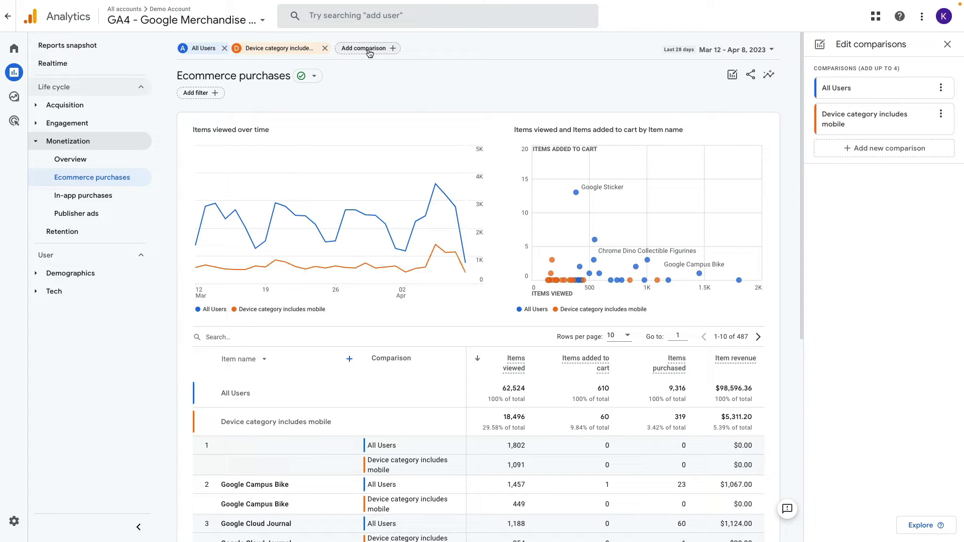
Step: Add a second comparison for Device category = desktop
click(368, 48)
click(848, 126)
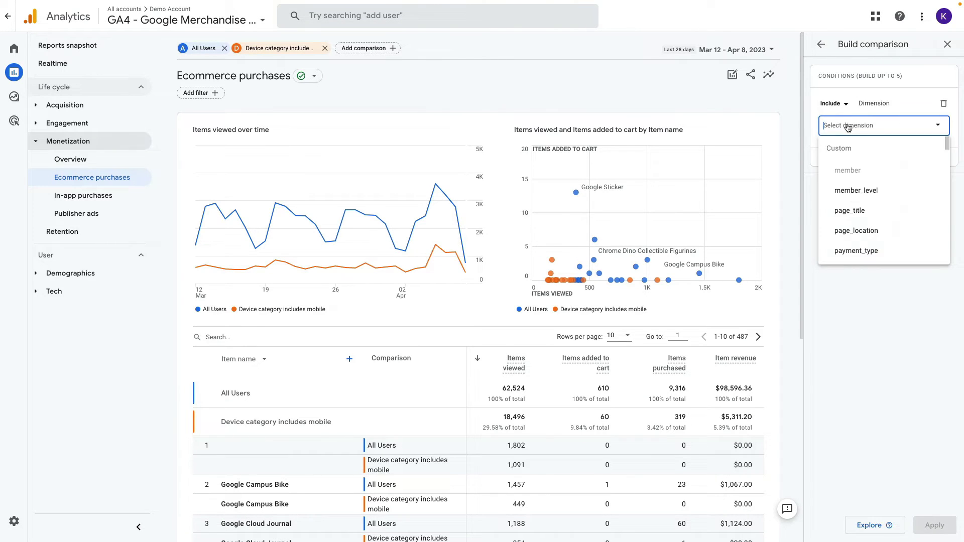
text(device)
click(875, 168)
click(874, 164)
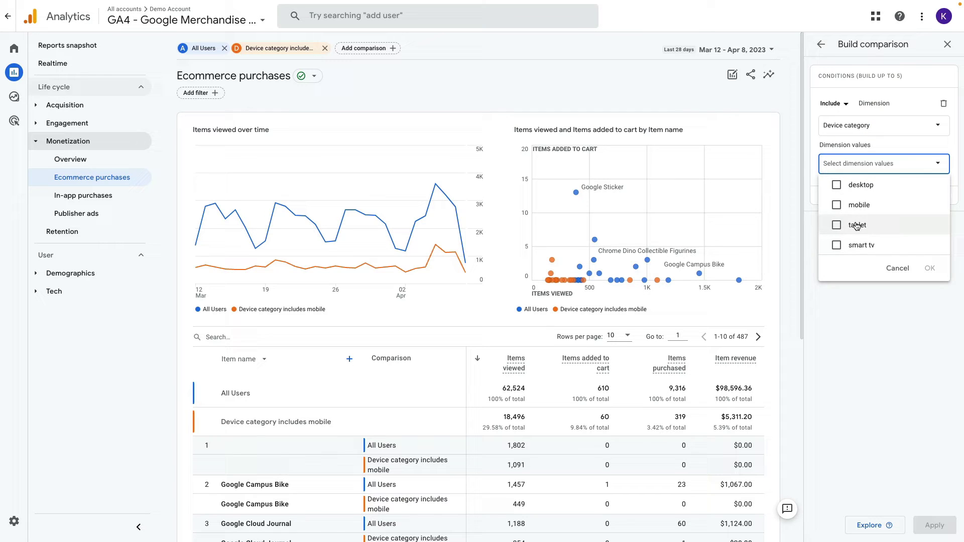
click(836, 184)
click(930, 268)
click(933, 525)
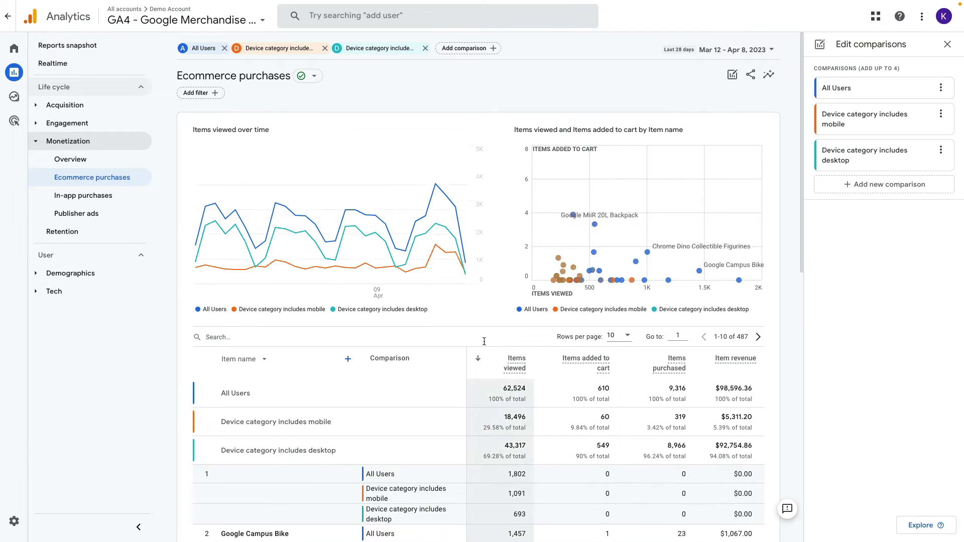
mouse_move(257, 189)
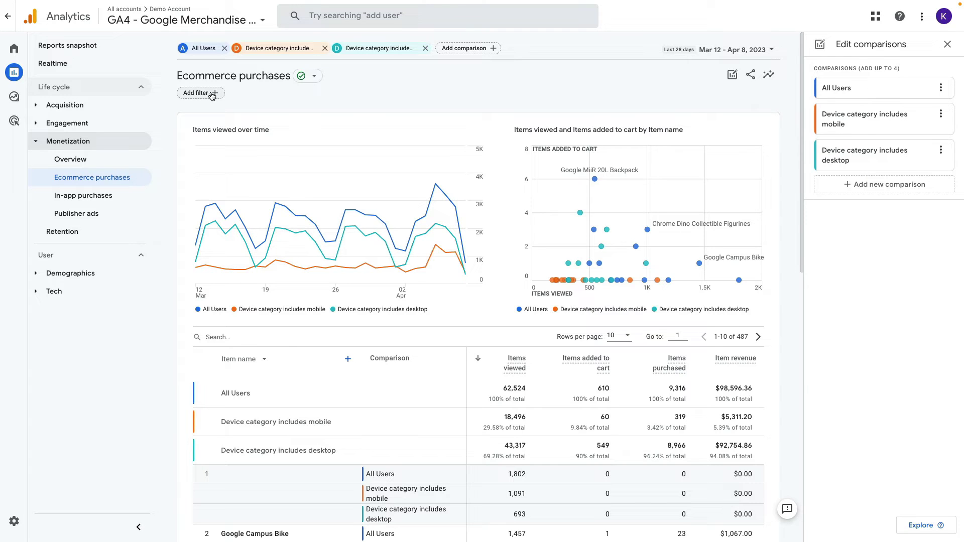
Step: Drop the All Users comparison chip and review the mobile versus desktop figures
click(224, 48)
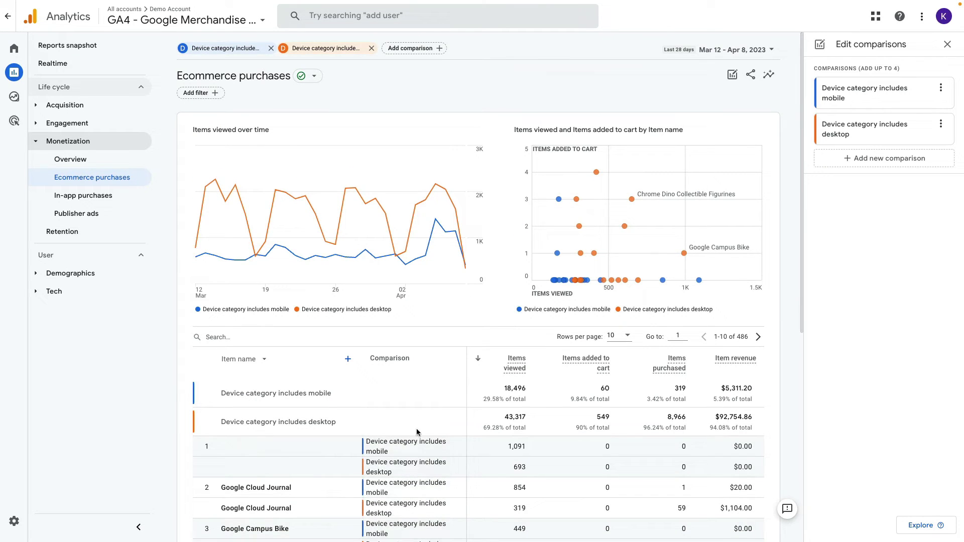
scroll(432, 435, down, 1)
scroll(502, 392, up, 1)
Step: Start a blank exploration and import the Item name dimension
click(14, 98)
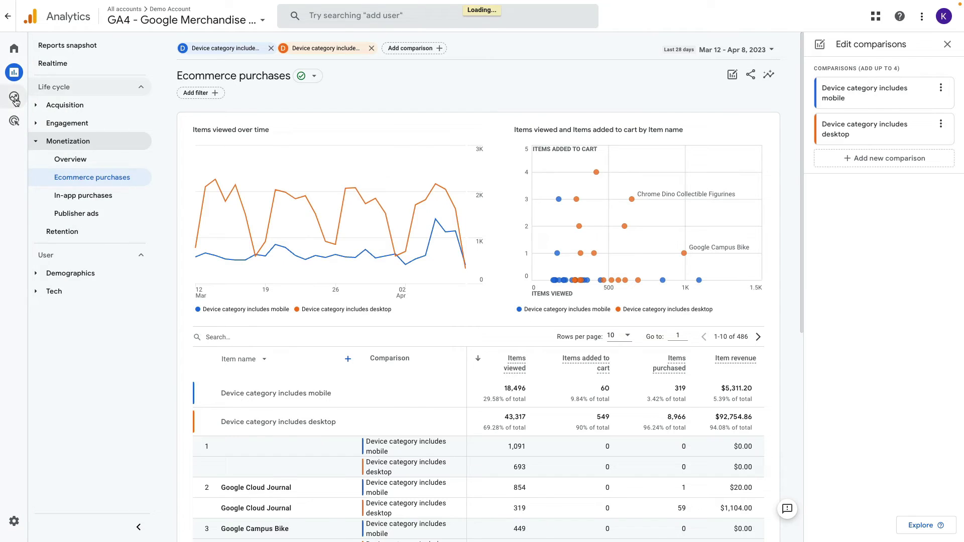
click(275, 142)
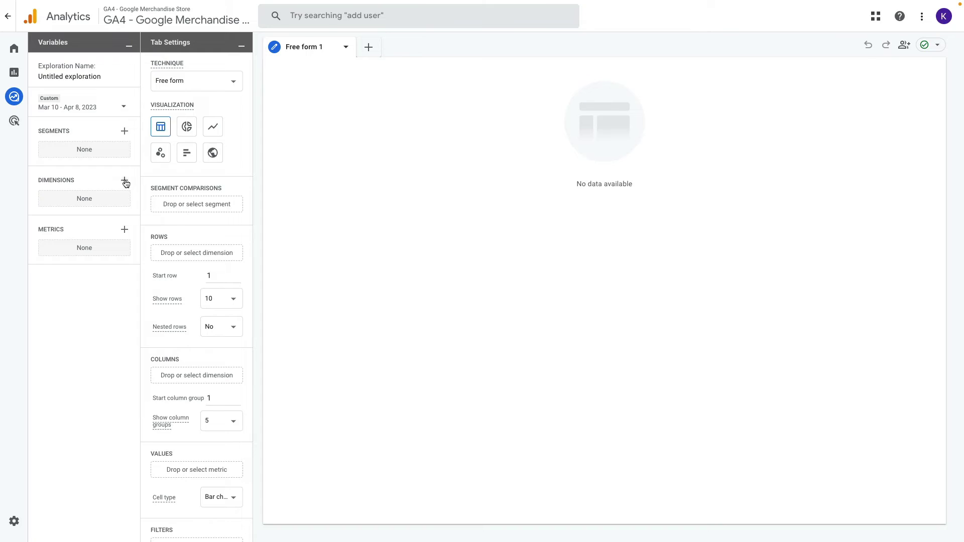
click(125, 181)
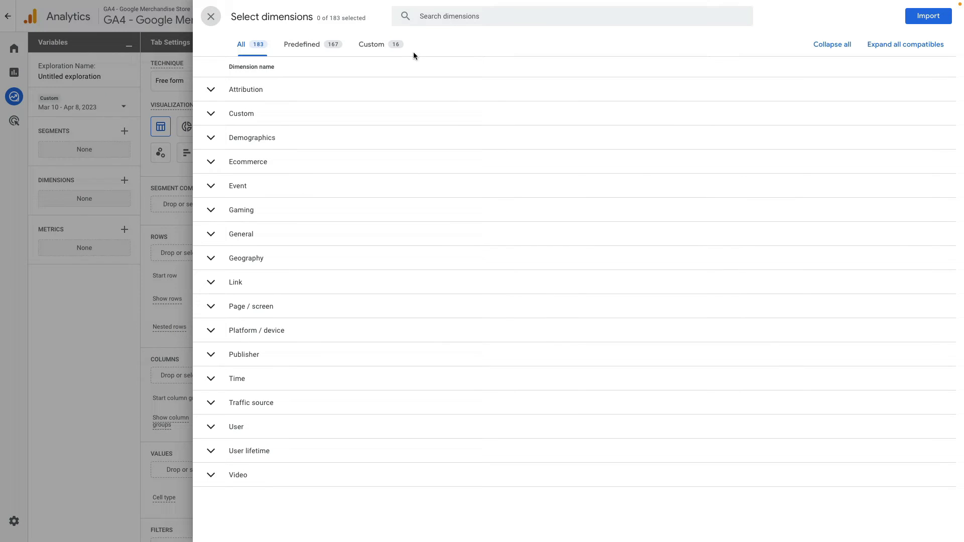
click(461, 22)
text(item name)
click(211, 156)
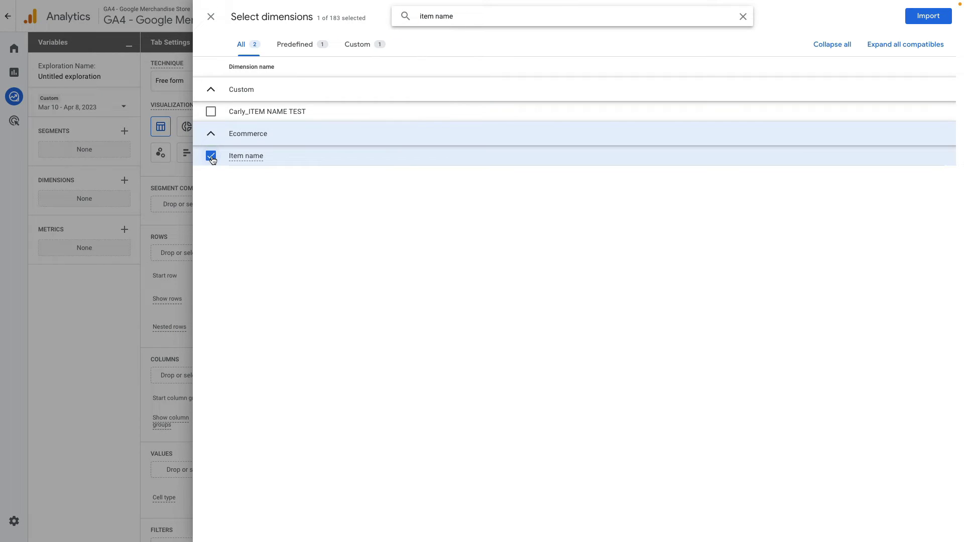
click(927, 15)
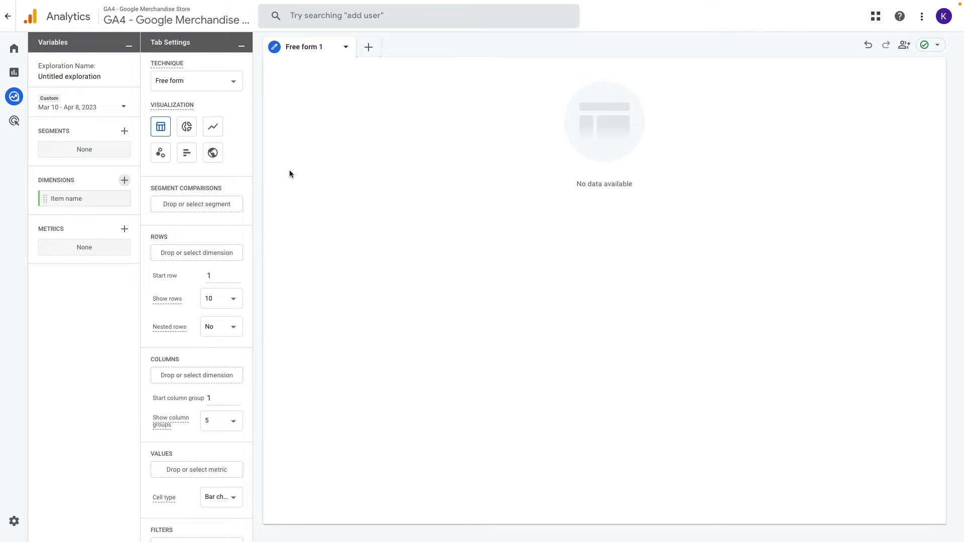
Step: Import Items viewed, Items added to cart, Items checked out and Items purchased metrics
click(124, 229)
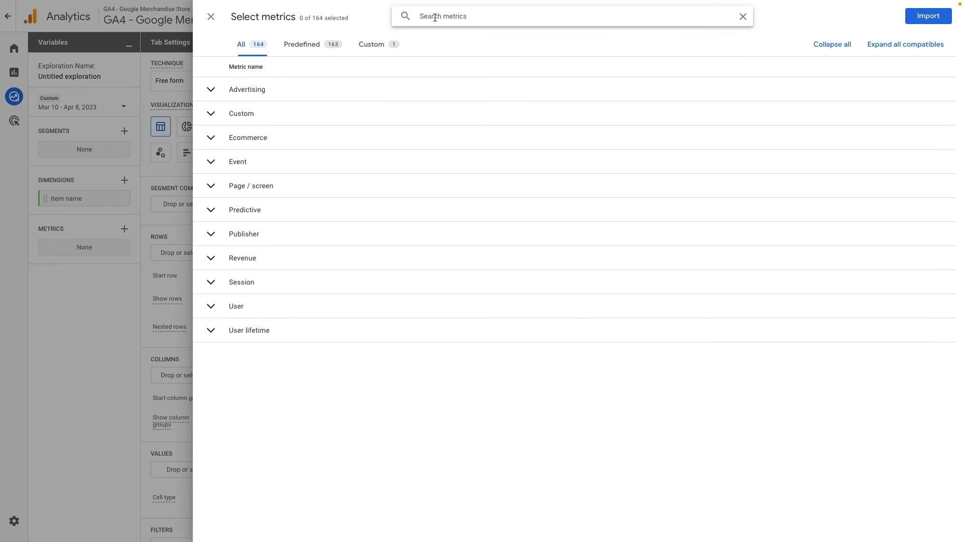
text(items)
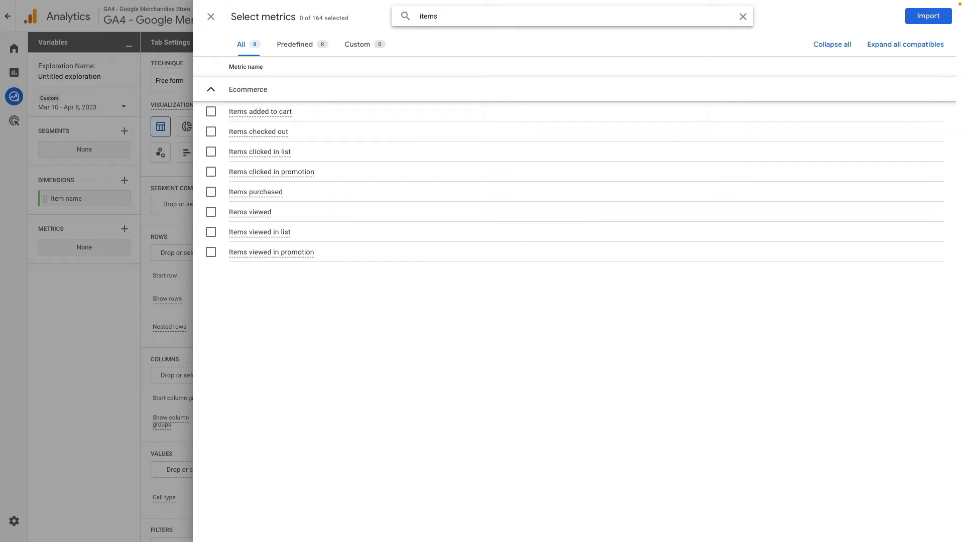
click(211, 212)
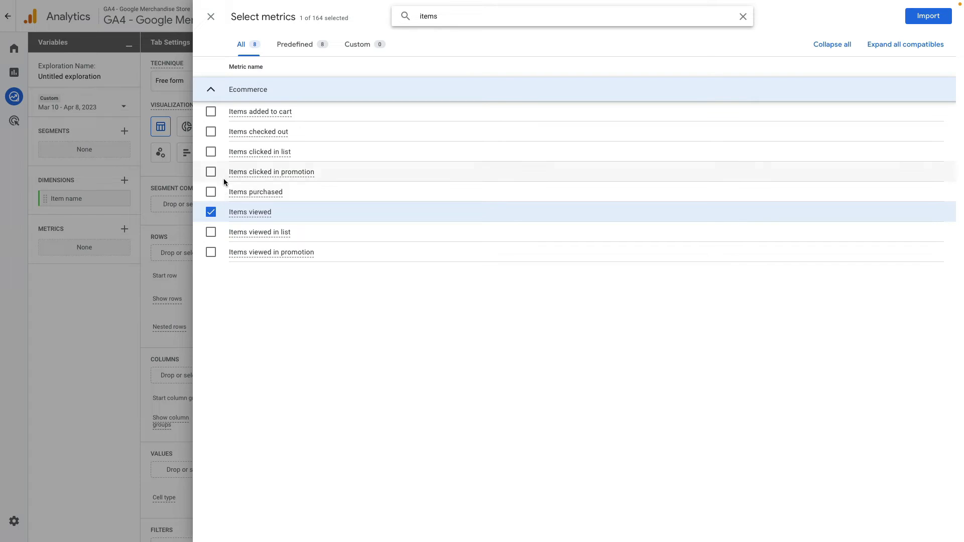
click(211, 111)
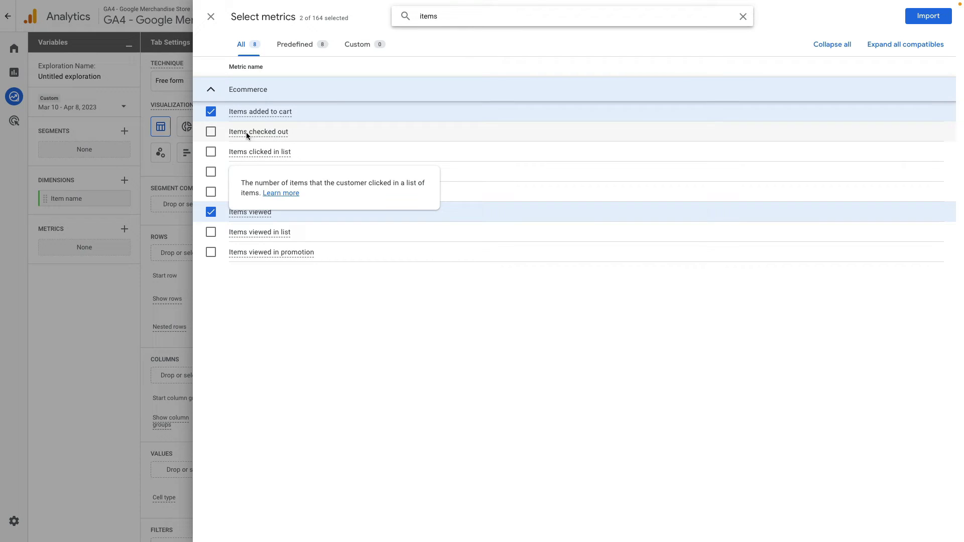
click(217, 133)
click(215, 192)
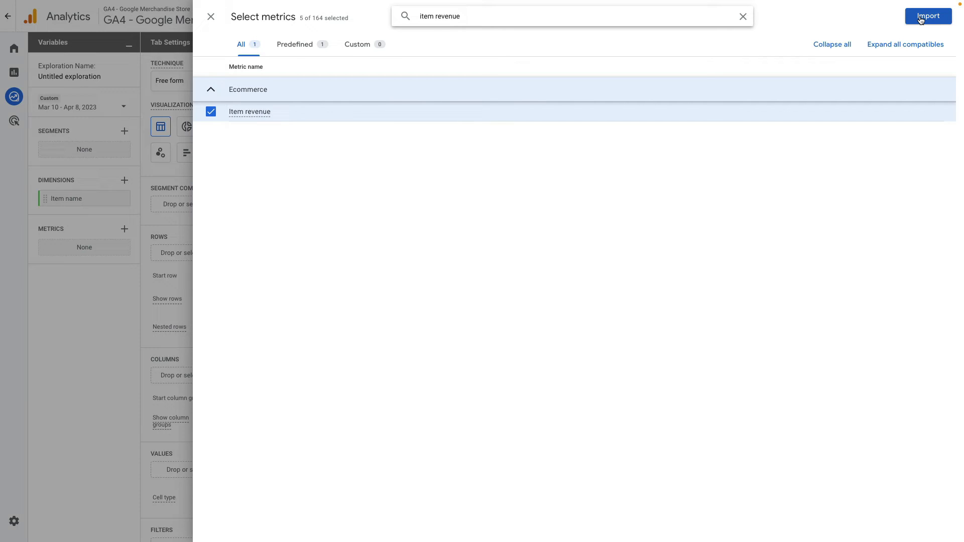
click(921, 19)
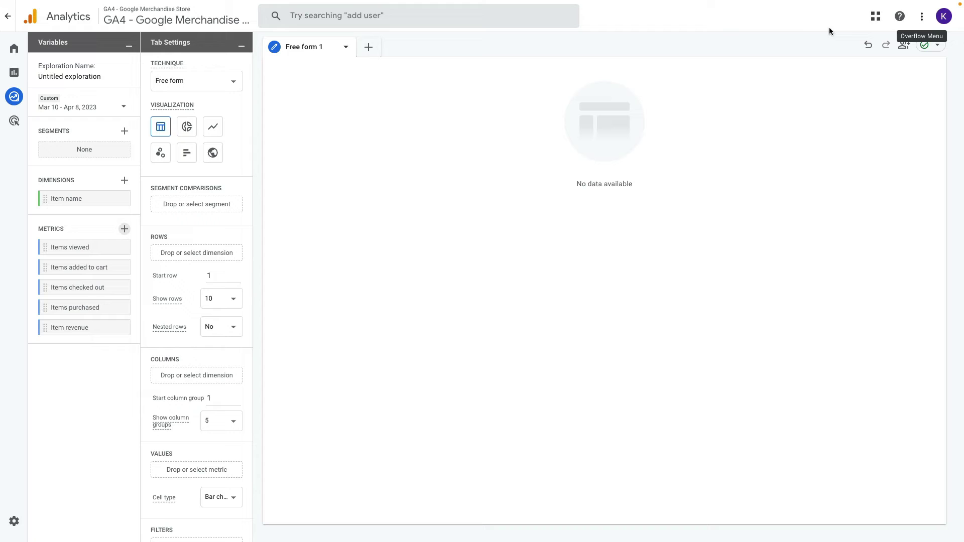
Step: Add Item name to Rows so the table fills with per-item metric values
double_click(87, 198)
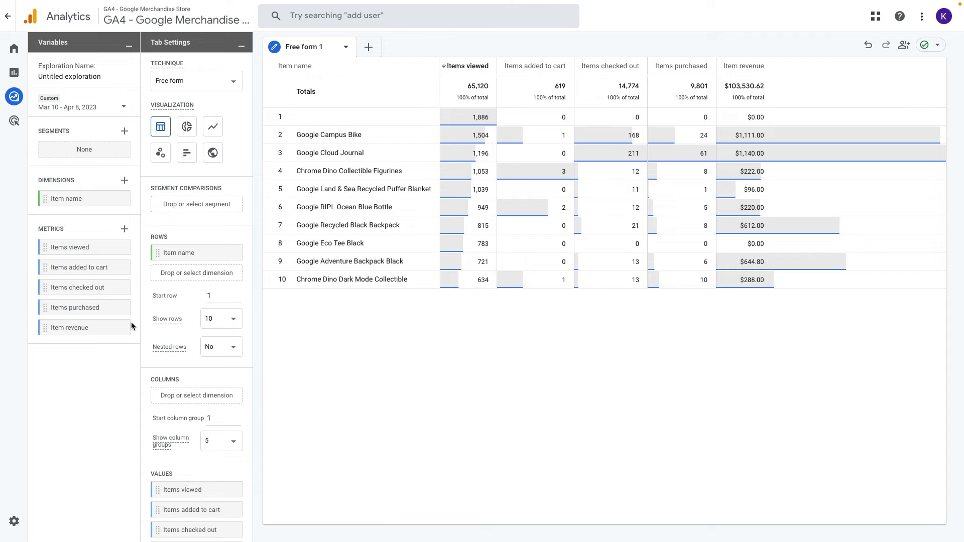
Step: Reopen the metric picker and search it for 'cart'
click(125, 229)
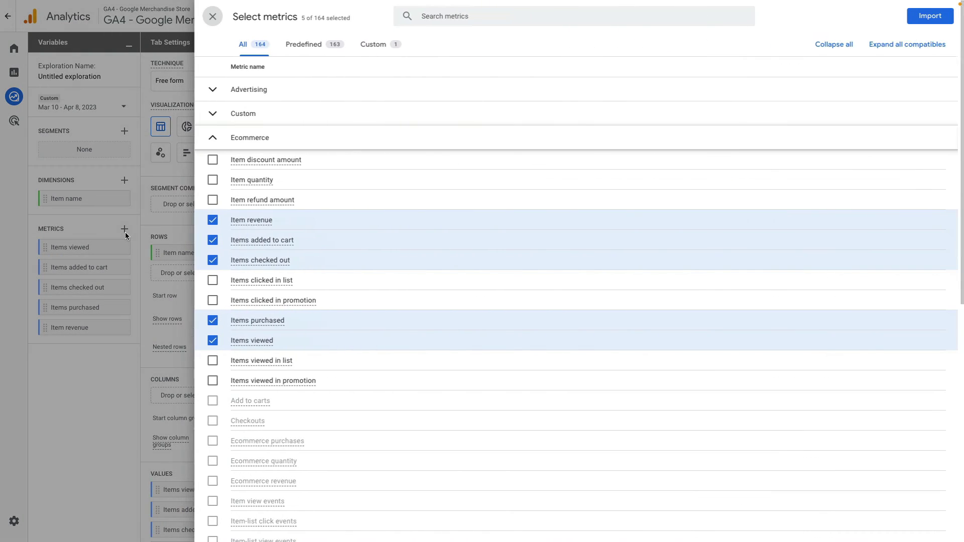
click(461, 16)
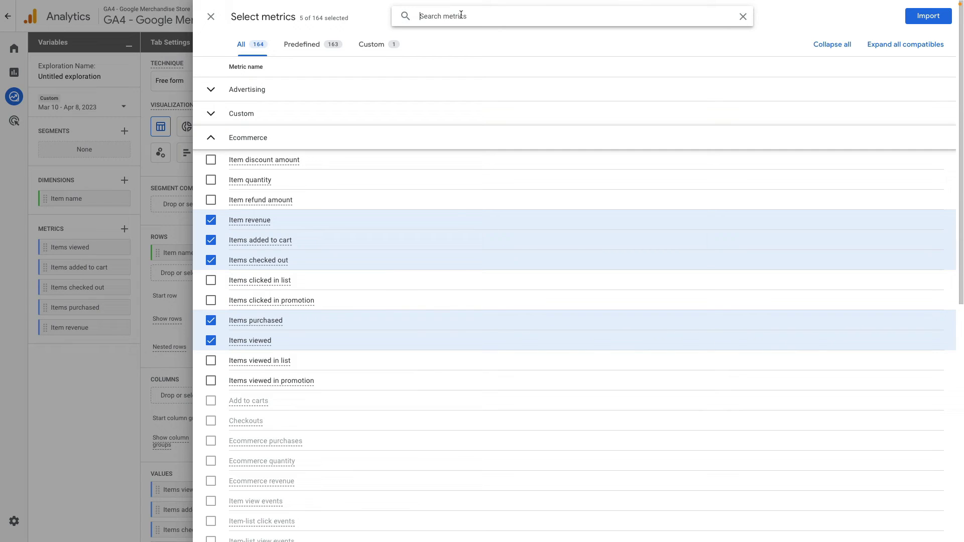
text(cart)
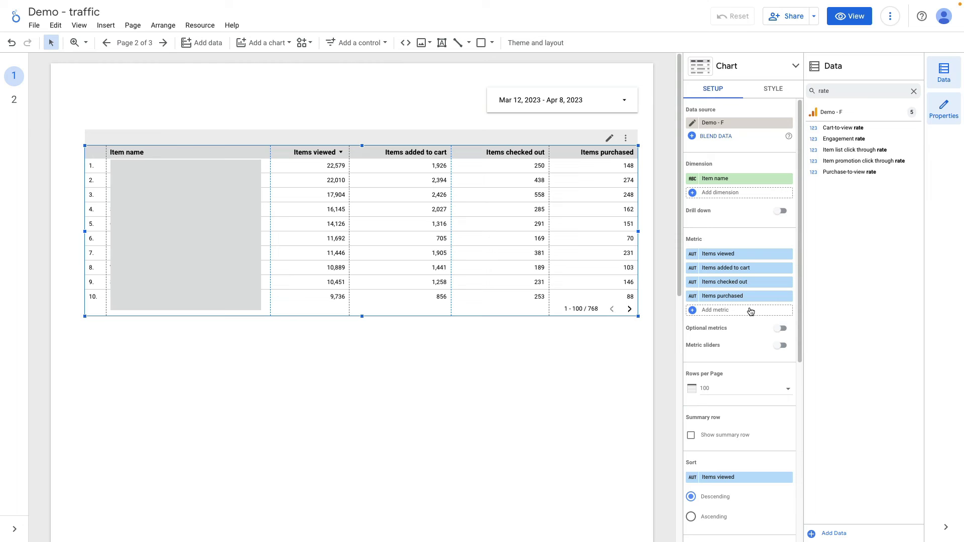
Step: Add Cart-to-view rate and Purchase-to-view rate as metrics in the item table
click(822, 91)
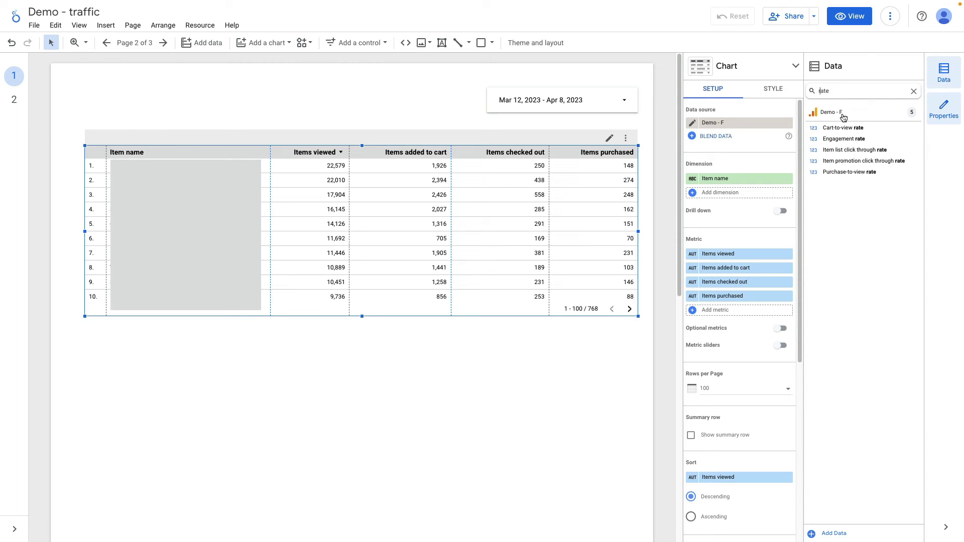
drag(843, 127, 721, 313)
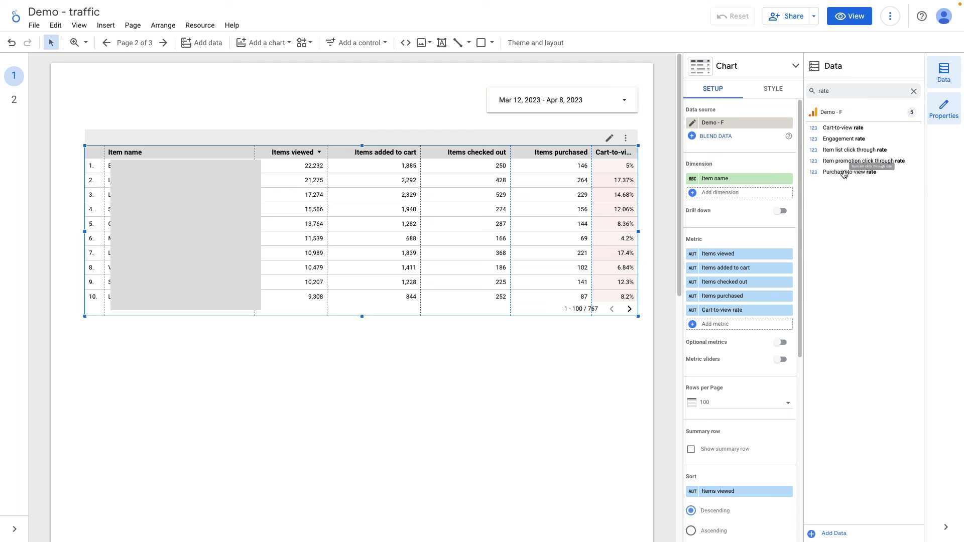
drag(843, 172, 725, 329)
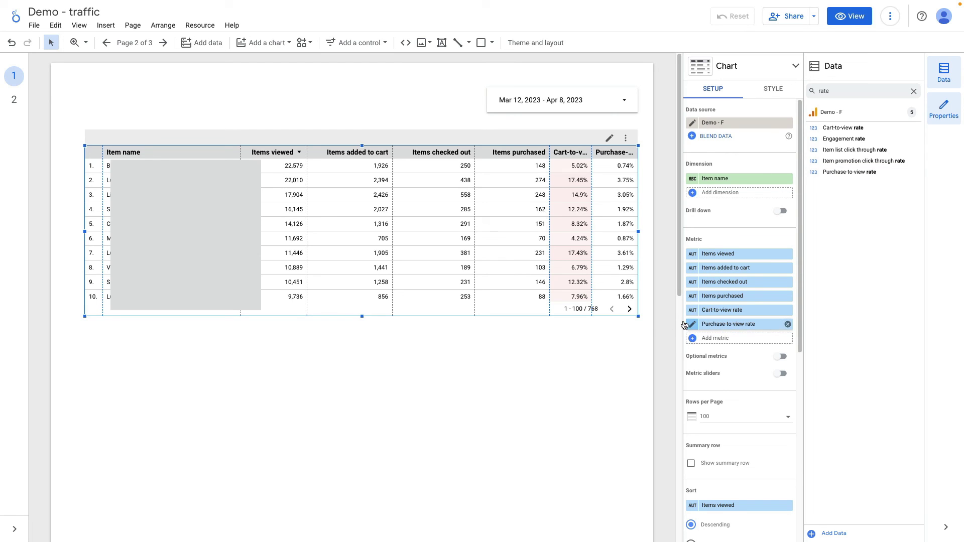
Step: Show column #6, Purchase-to-view rate, as a heatmap in the table style
click(766, 92)
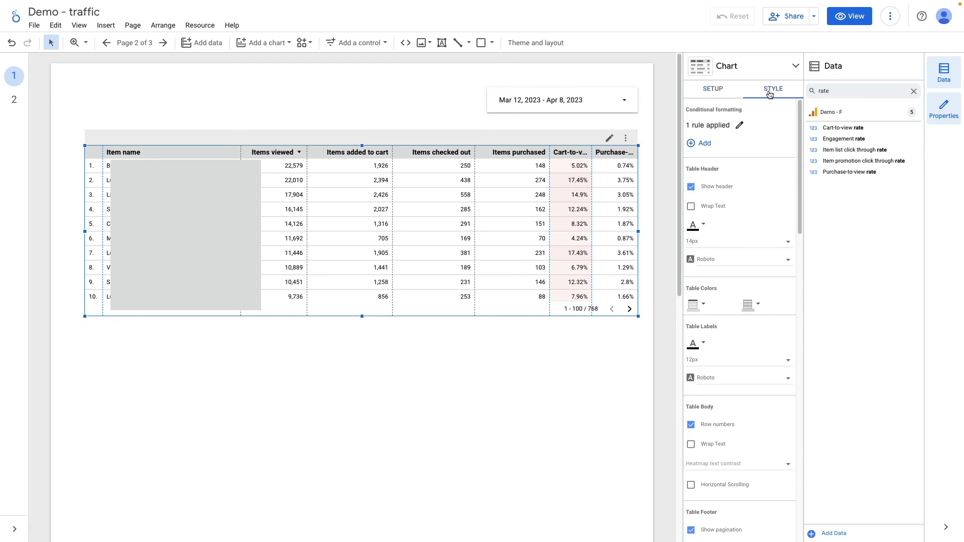
scroll(763, 210, down, 5)
scroll(766, 231, down, 10)
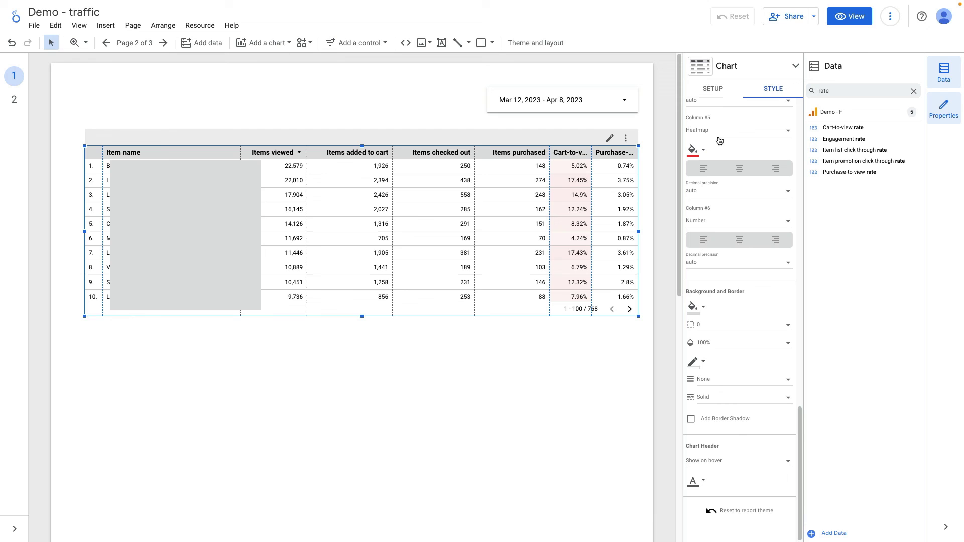
click(714, 221)
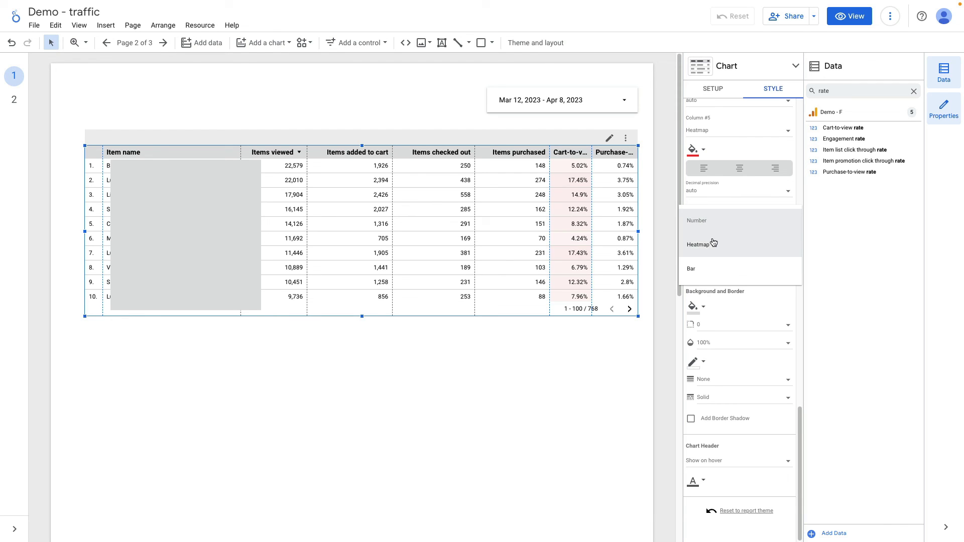
click(716, 244)
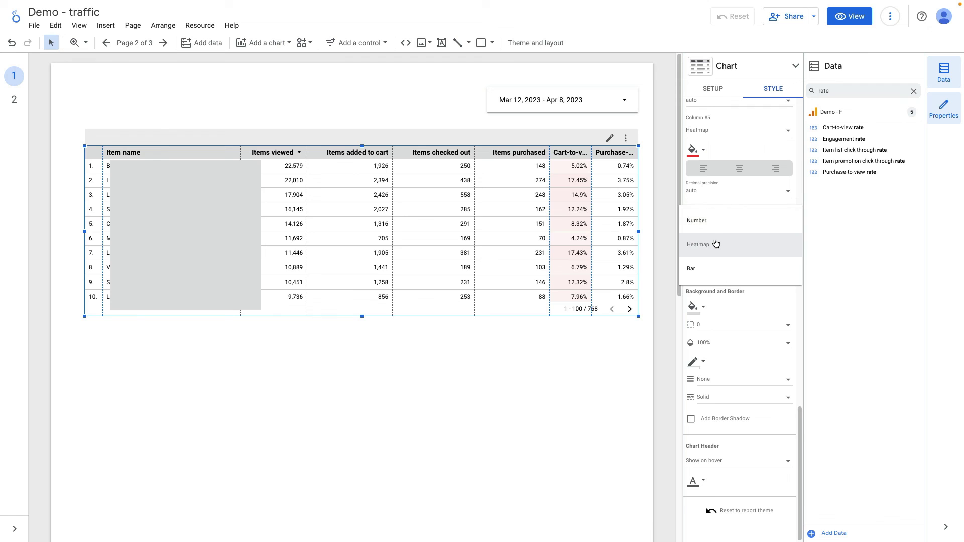
Step: Resize the table's columns to fit their data and deselect the table
right_click(515, 221)
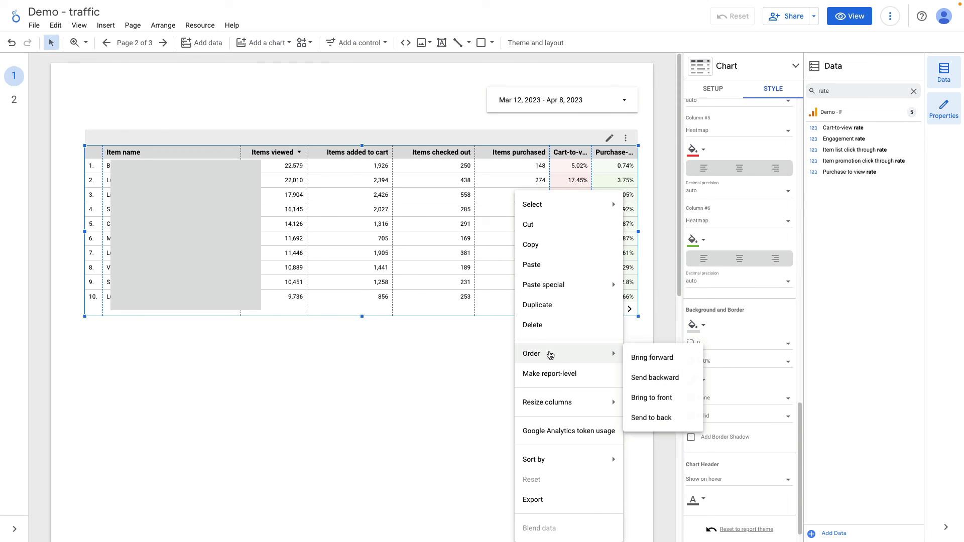
mouse_move(558, 402)
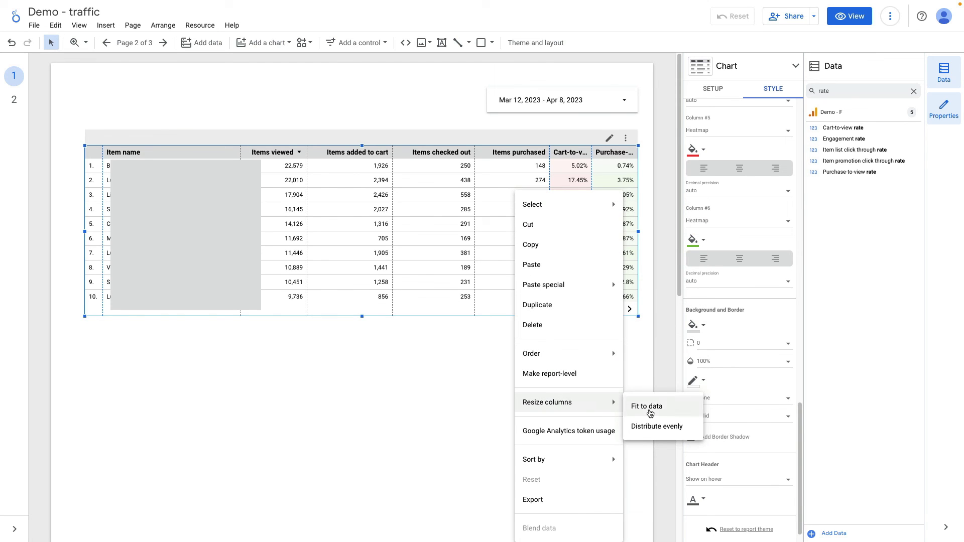
click(648, 407)
click(377, 379)
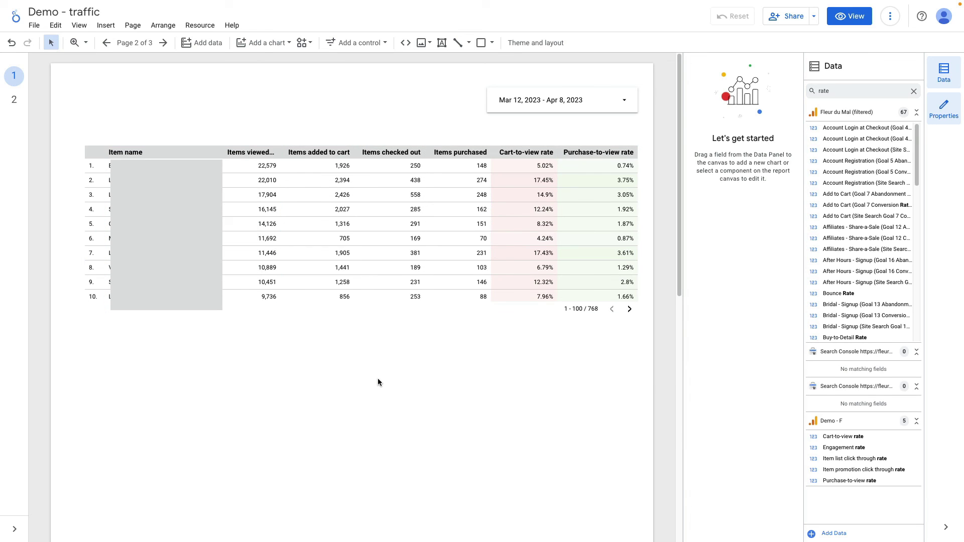